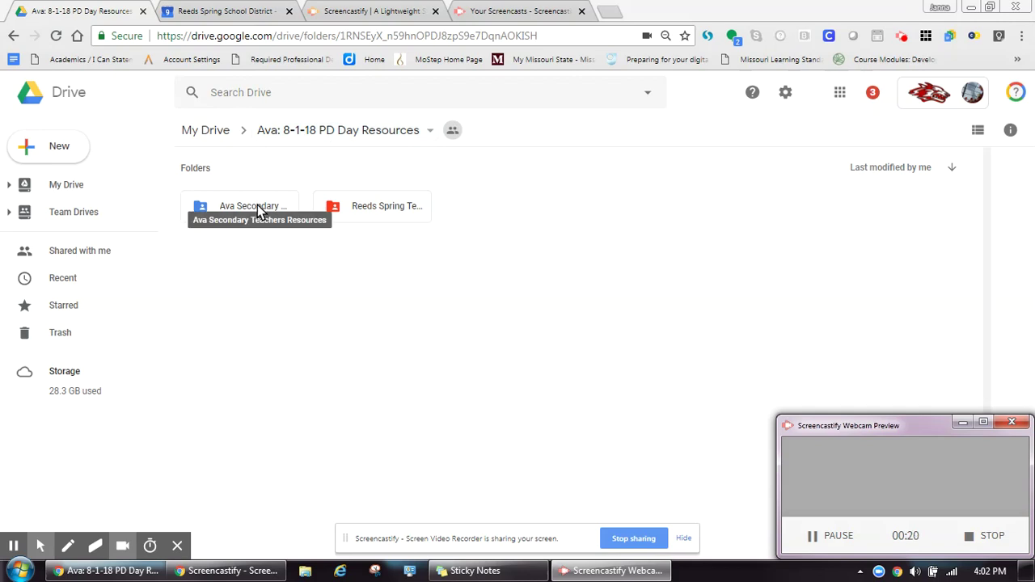
# Step: Open the Reeds Spring Teachers Resources folder, then its PD Schedule folder
pyautogui.doubleClick(387, 212)
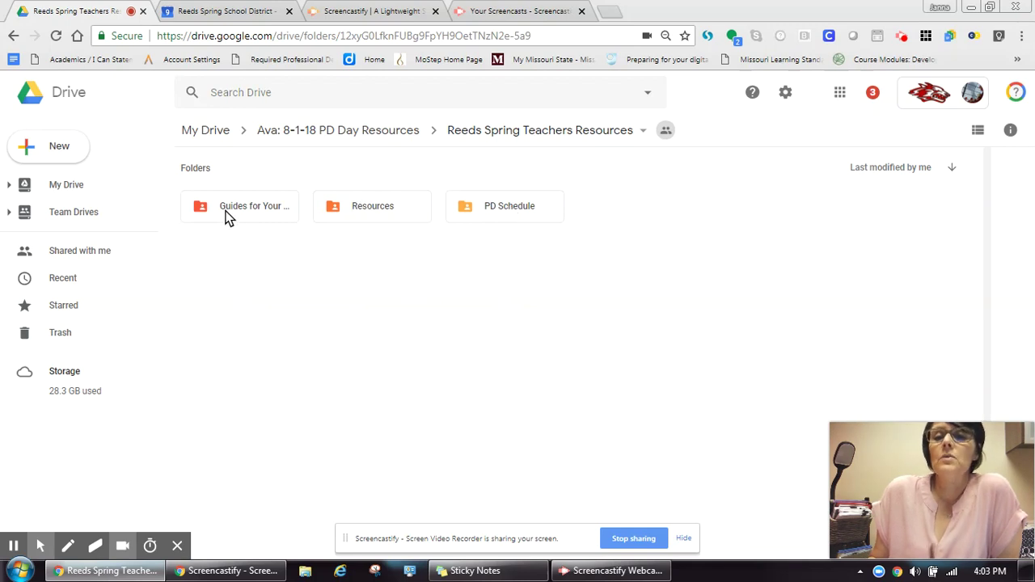
pyautogui.doubleClick(517, 206)
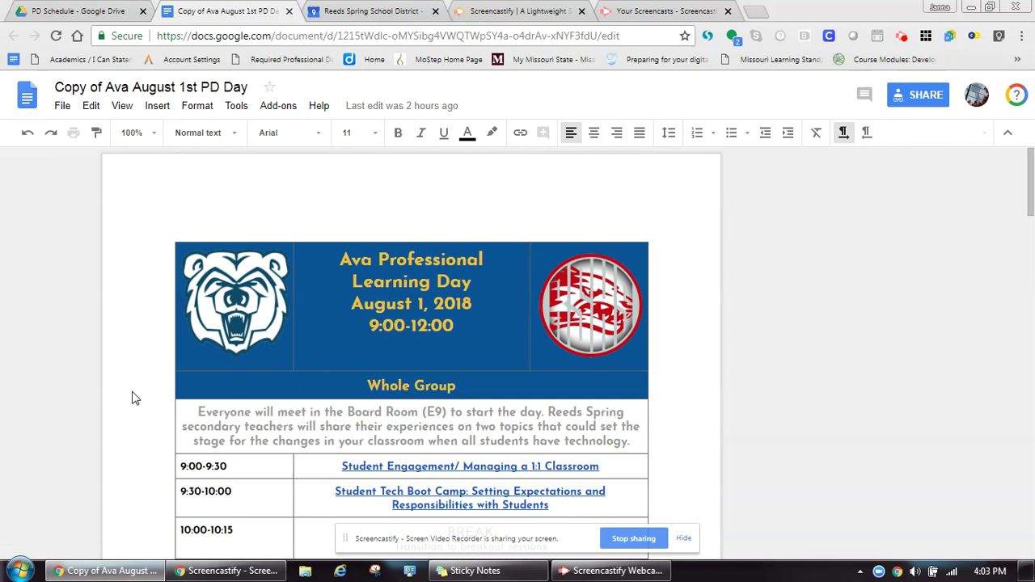
# Step: Scroll down through the Ava August 1st PD Day schedule copy, then return to the top
pyautogui.scroll(-3, 105, 380)
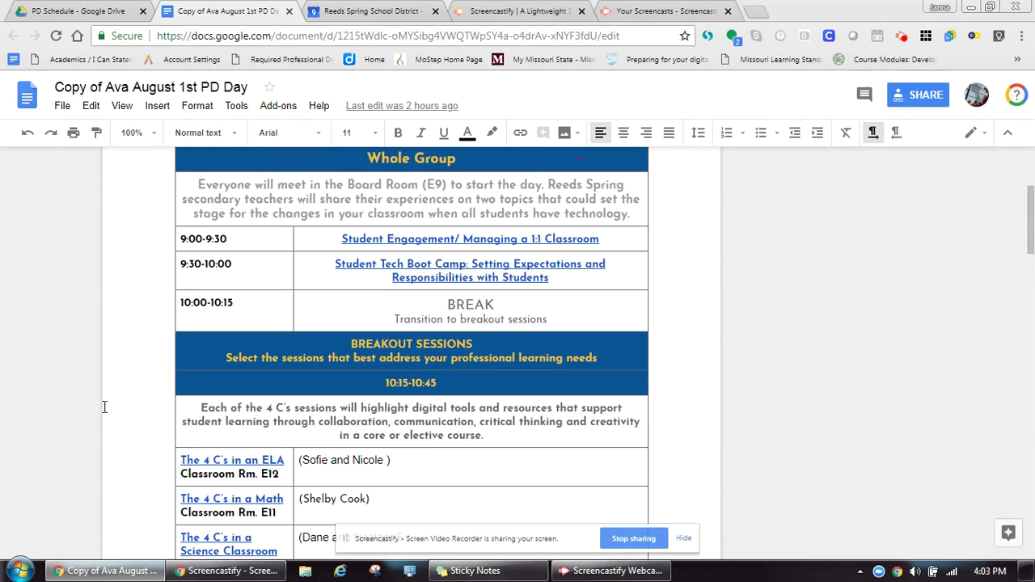
pyautogui.scroll(-2, 104, 408)
pyautogui.scroll(-2, 104, 413)
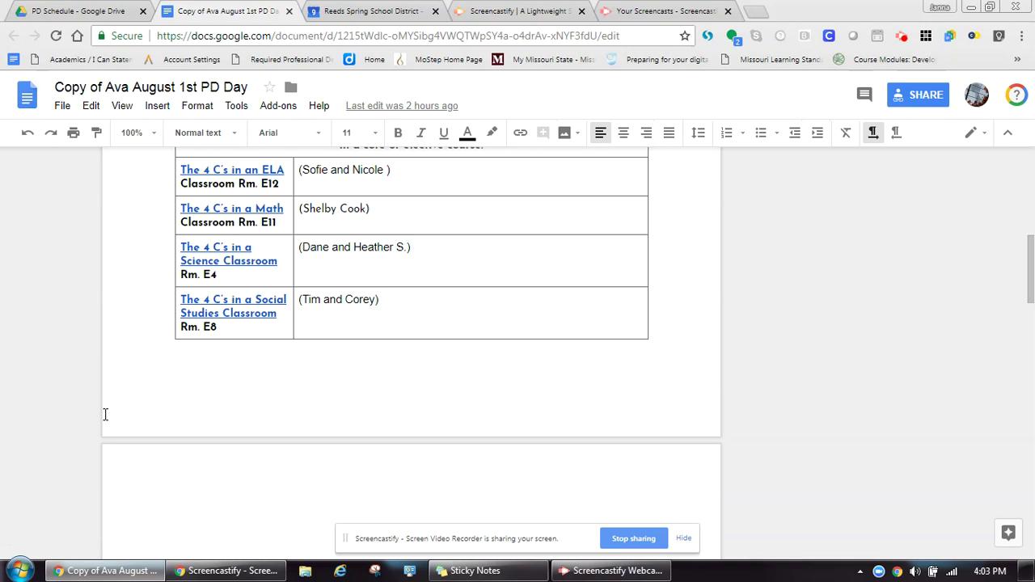
pyautogui.scroll(-2, 104, 414)
pyautogui.scroll(-2, 136, 358)
pyautogui.scroll(1, 154, 283)
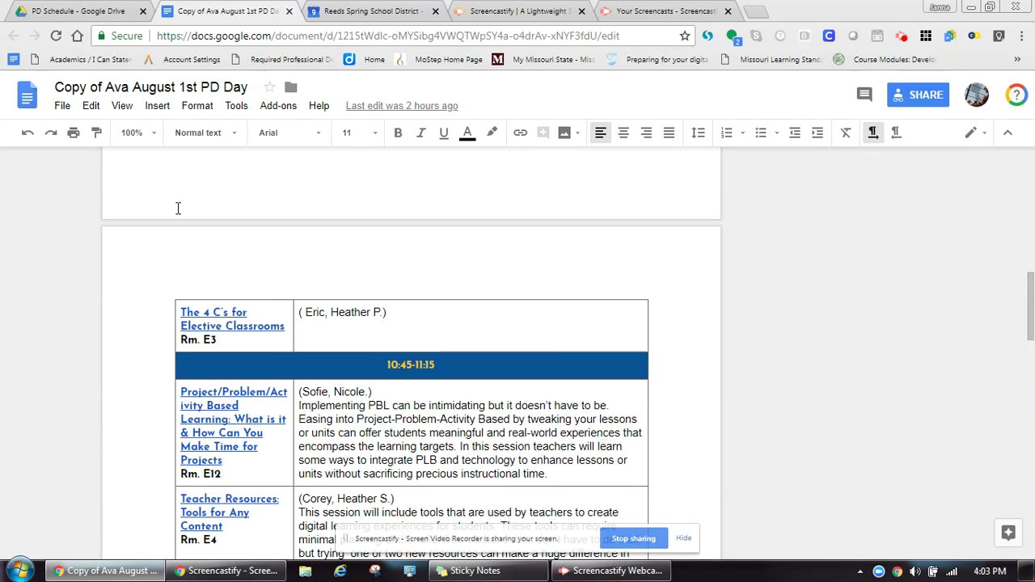
pyautogui.moveTo(1030, 298); pyautogui.dragTo(1033, 174)
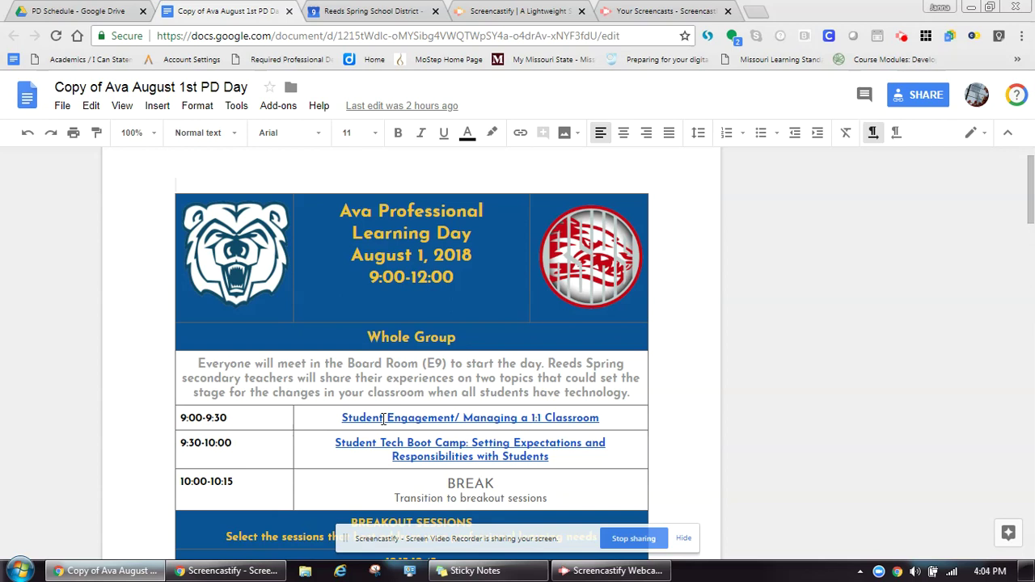
# Step: Follow the Student Engagement link to the Managing a 1:1 Classroom session doc and skim it
pyautogui.click(384, 419)
pyautogui.click(404, 441)
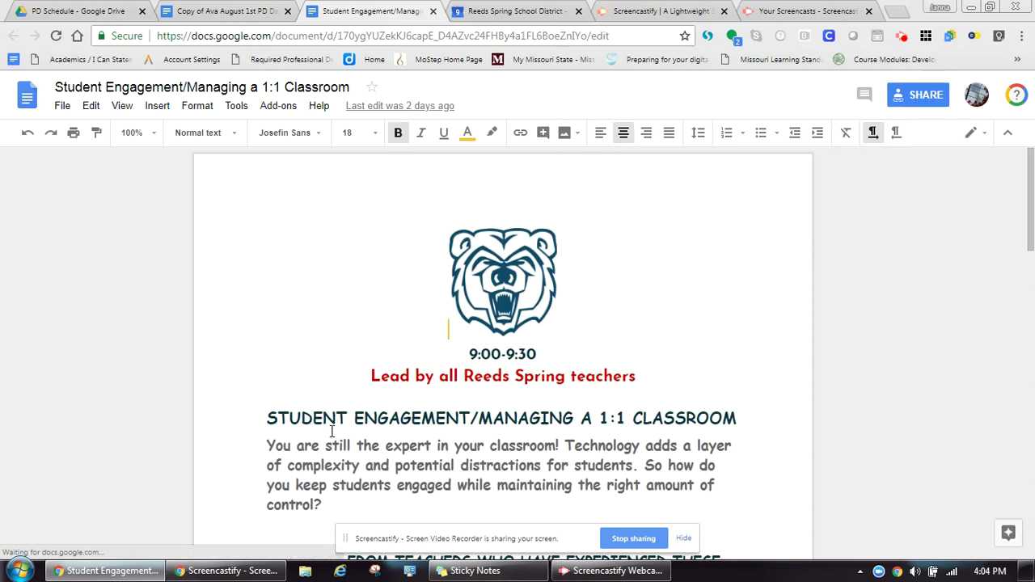
pyautogui.scroll(-3, 331, 433)
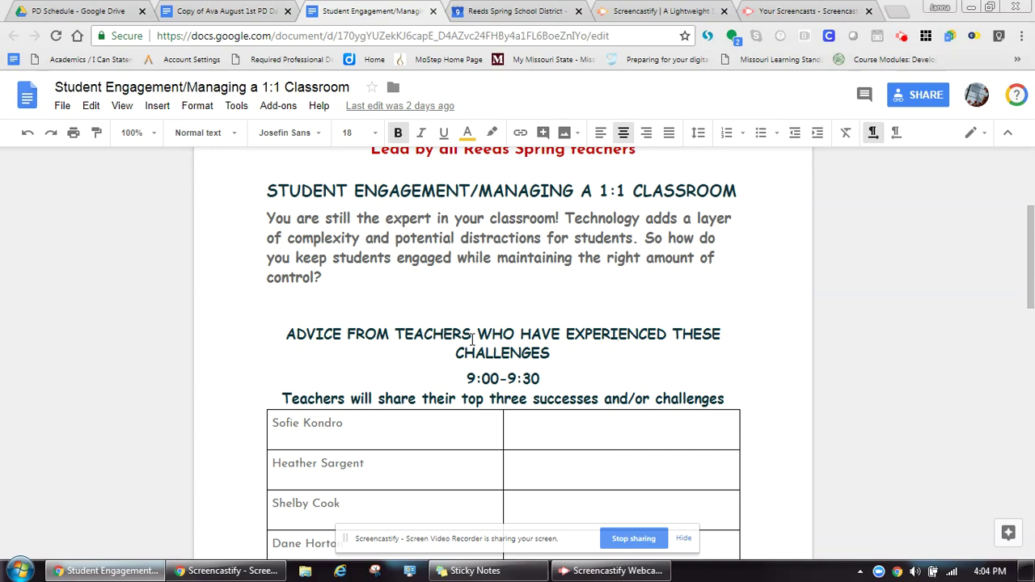
pyautogui.scroll(-2, 481, 346)
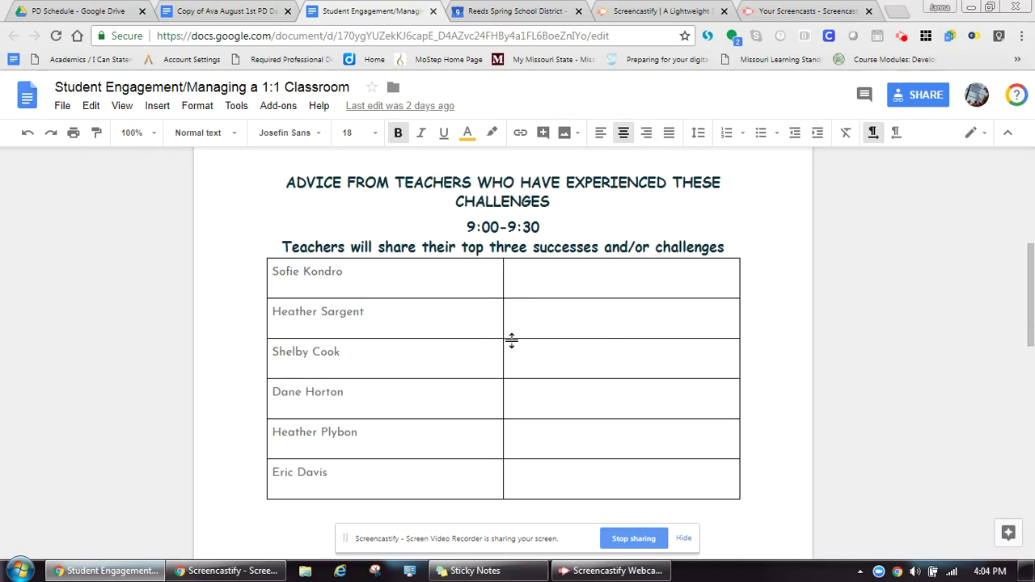
pyautogui.scroll(-1, 512, 338)
pyautogui.scroll(2, 514, 338)
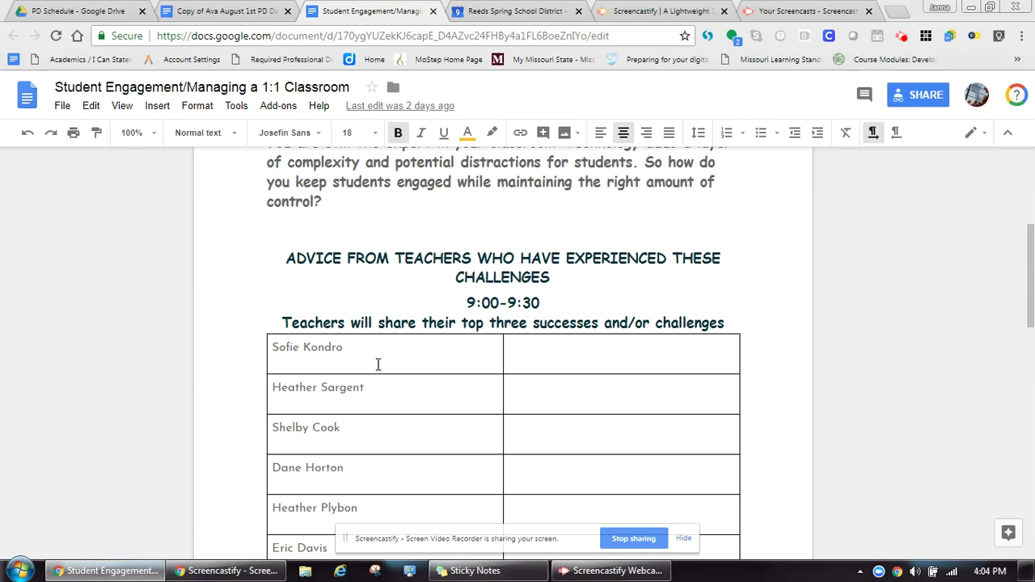
# Step: Click into an empty response cell and scroll through the teacher advice table
pyautogui.click(579, 364)
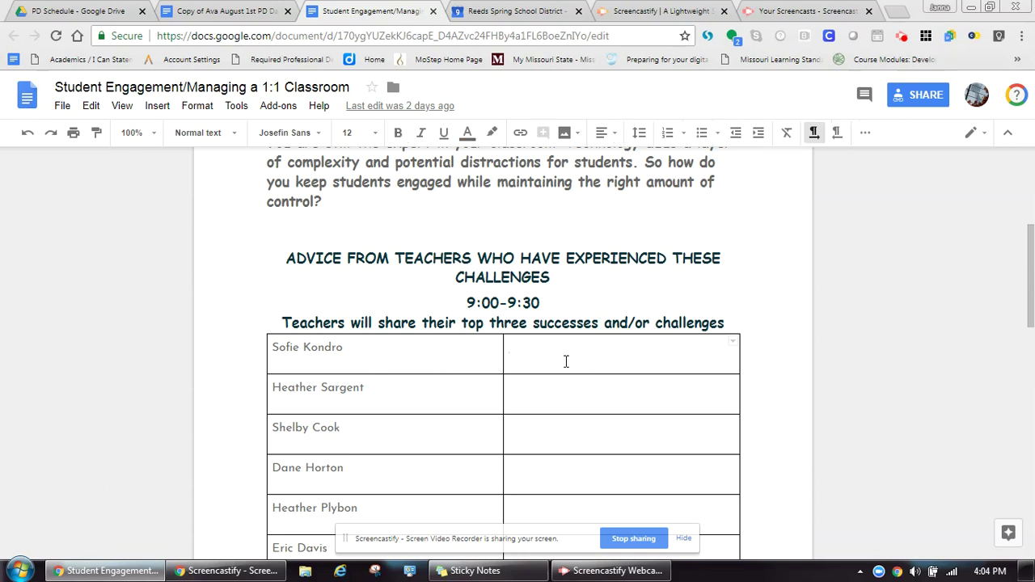
pyautogui.scroll(-1, 579, 364)
pyautogui.scroll(-1, 579, 360)
pyautogui.scroll(-1, 580, 356)
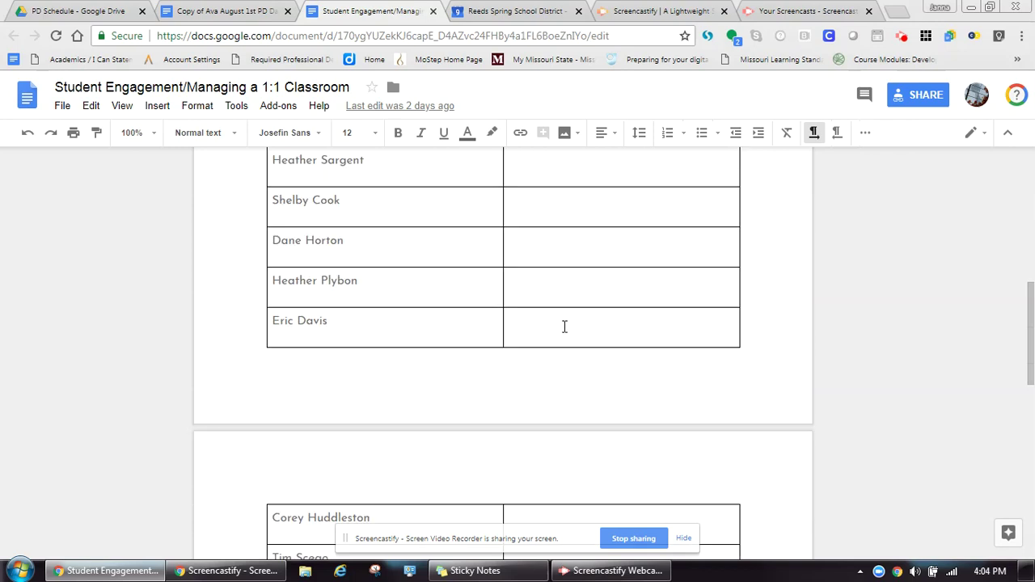
pyautogui.scroll(-4, 564, 326)
pyautogui.scroll(-2, 557, 326)
pyautogui.scroll(1, 547, 247)
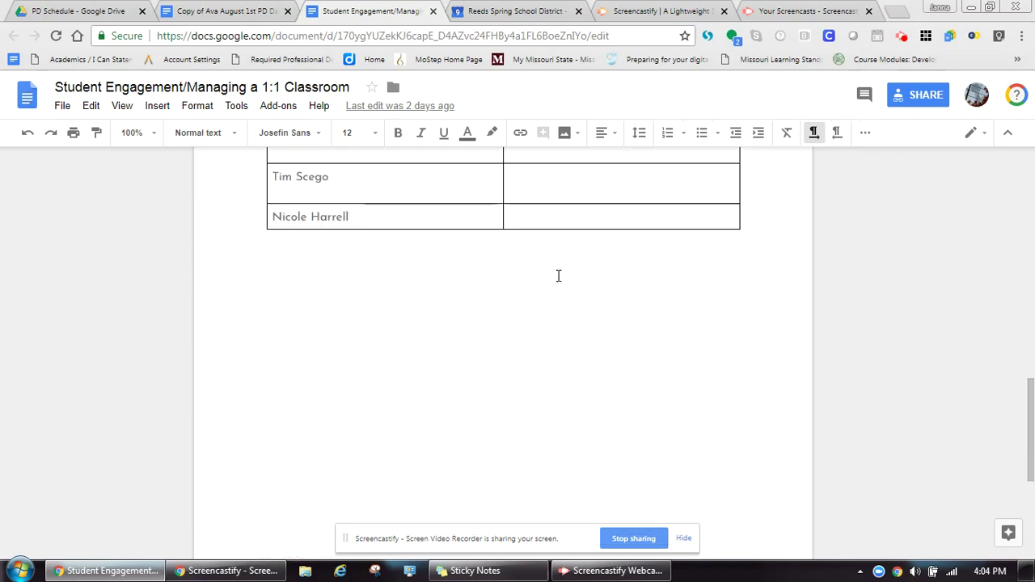
pyautogui.scroll(3, 557, 275)
pyautogui.scroll(2, 554, 266)
pyautogui.scroll(3, 545, 216)
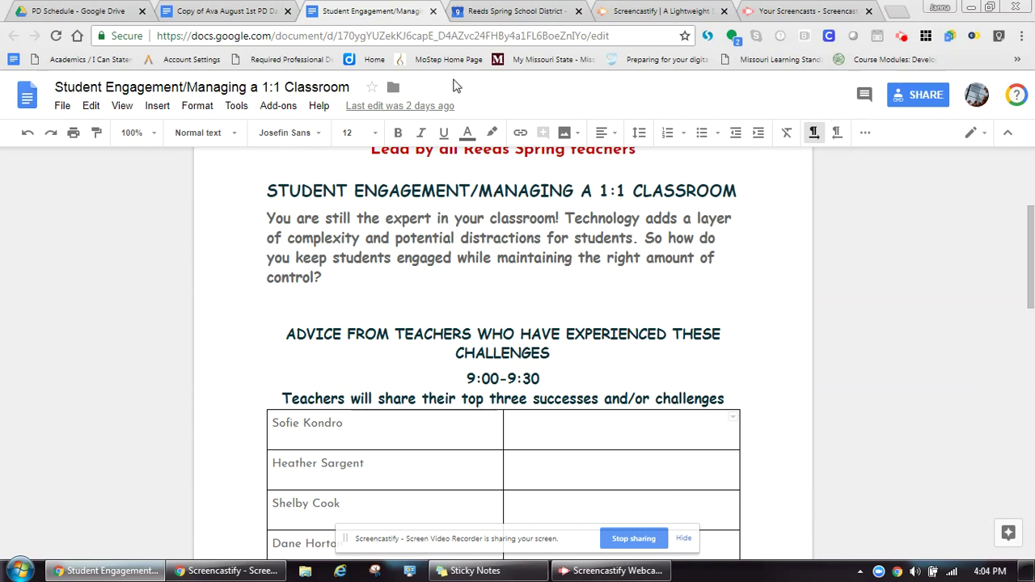
# Step: Return to the schedule, dismiss the link popup, and scroll down toward Student-Centered Classroom
pyautogui.click(434, 11)
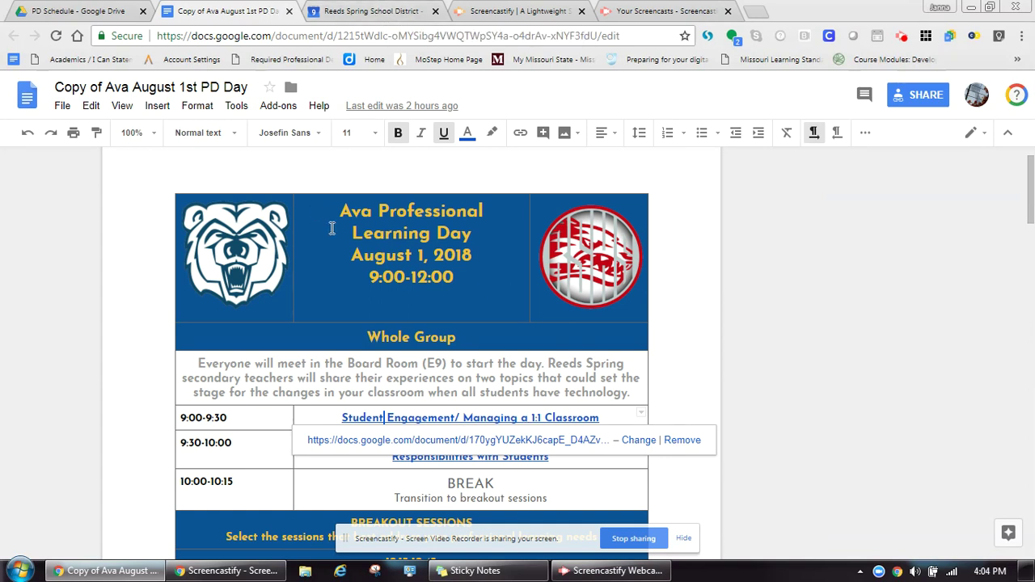
pyautogui.scroll(-2, 340, 312)
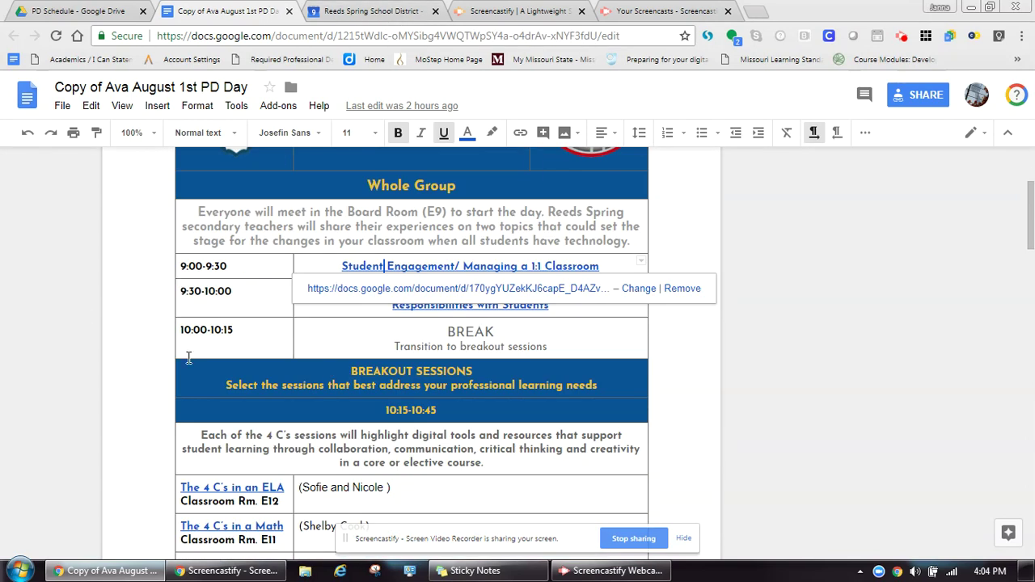
pyautogui.click(365, 355)
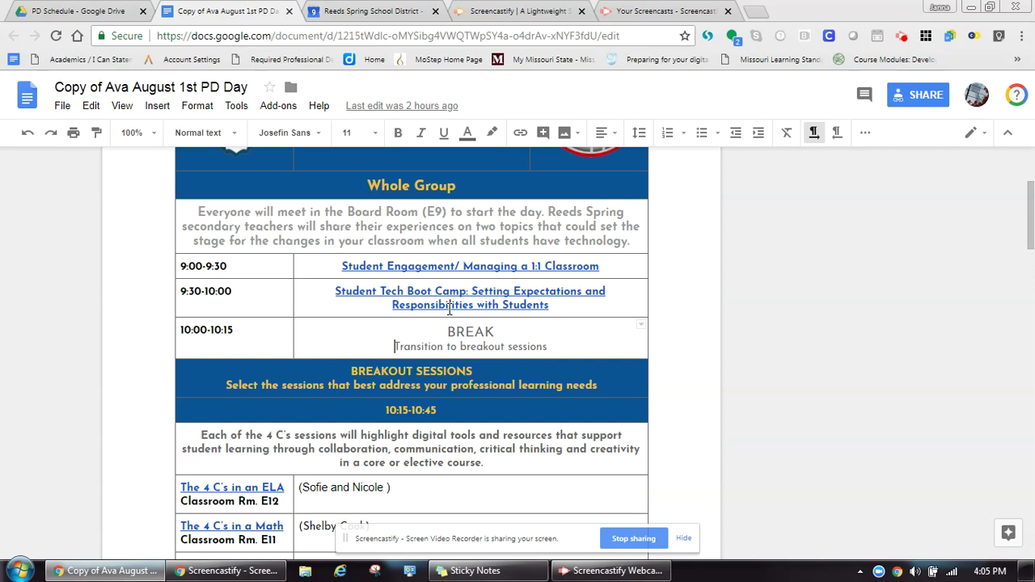
pyautogui.scroll(-1, 434, 328)
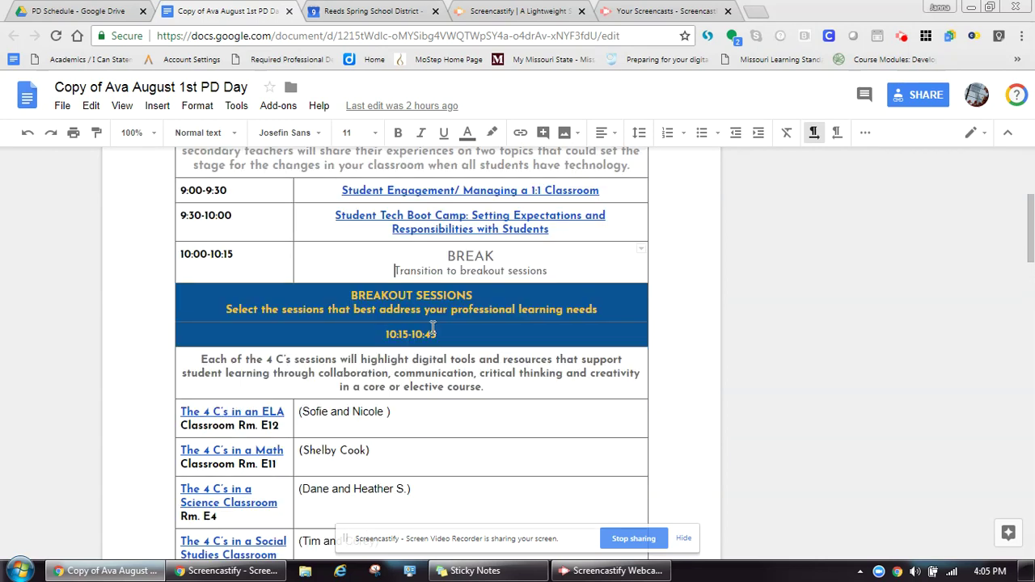
pyautogui.scroll(-2, 433, 334)
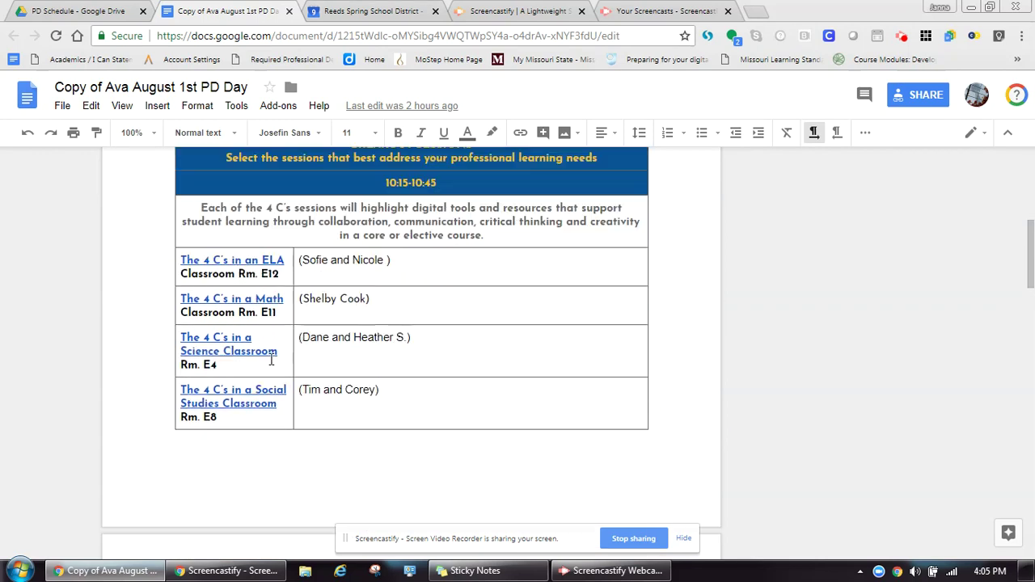
pyautogui.scroll(-2, 243, 267)
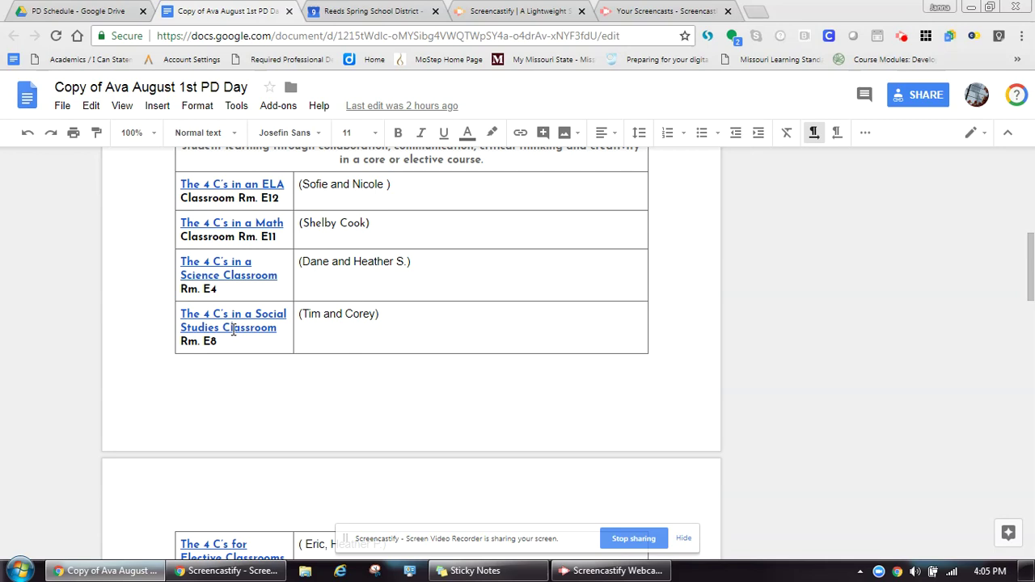
pyautogui.scroll(-1, 233, 334)
pyautogui.scroll(-1, 231, 334)
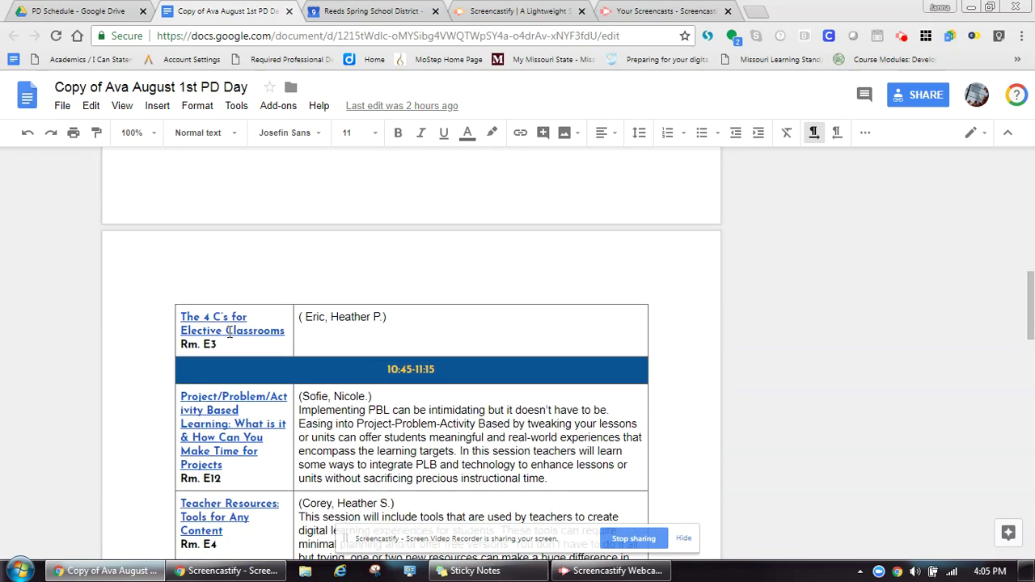
pyautogui.scroll(-2, 230, 332)
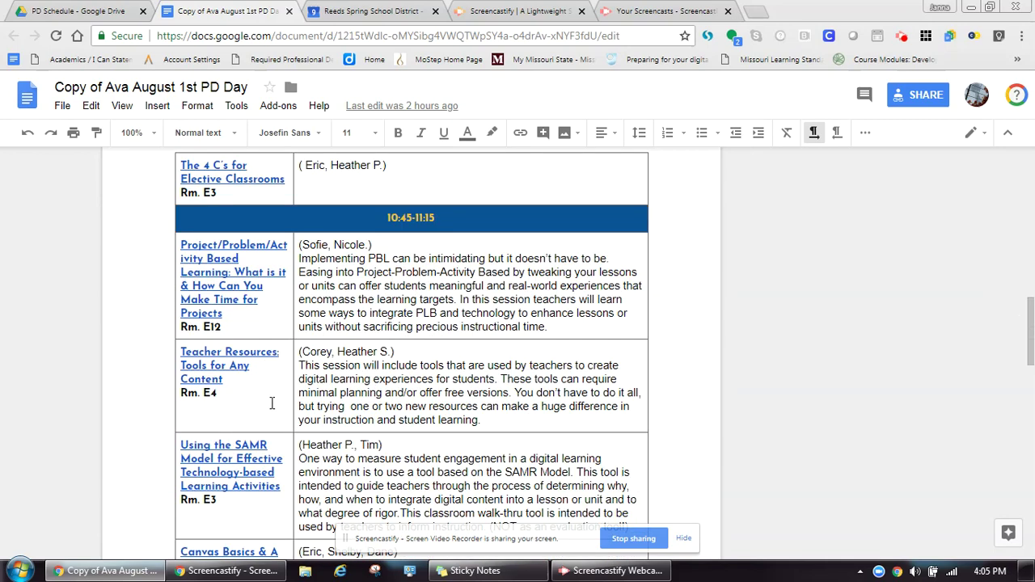
pyautogui.scroll(-1, 271, 408)
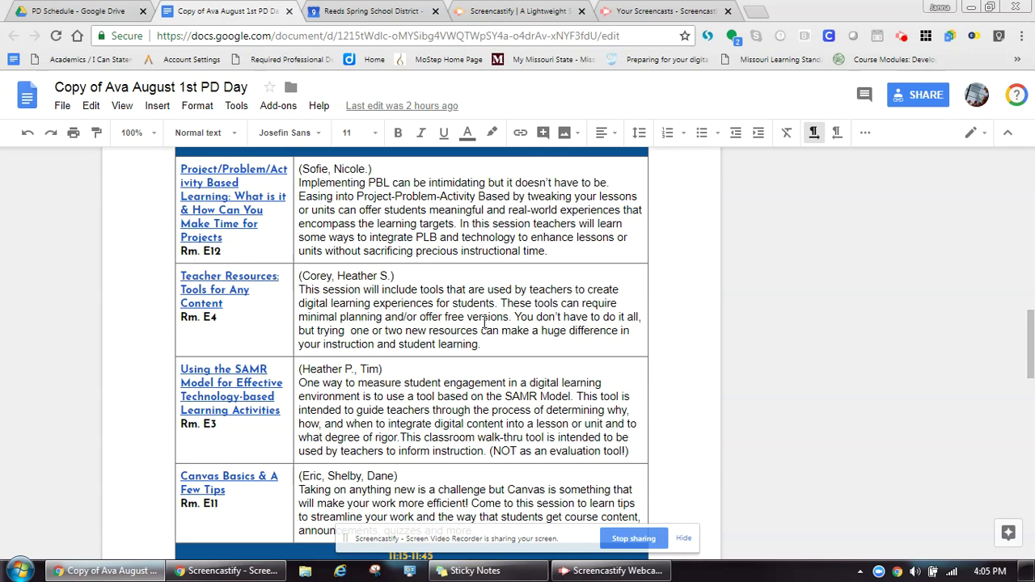
pyautogui.scroll(-3, 484, 323)
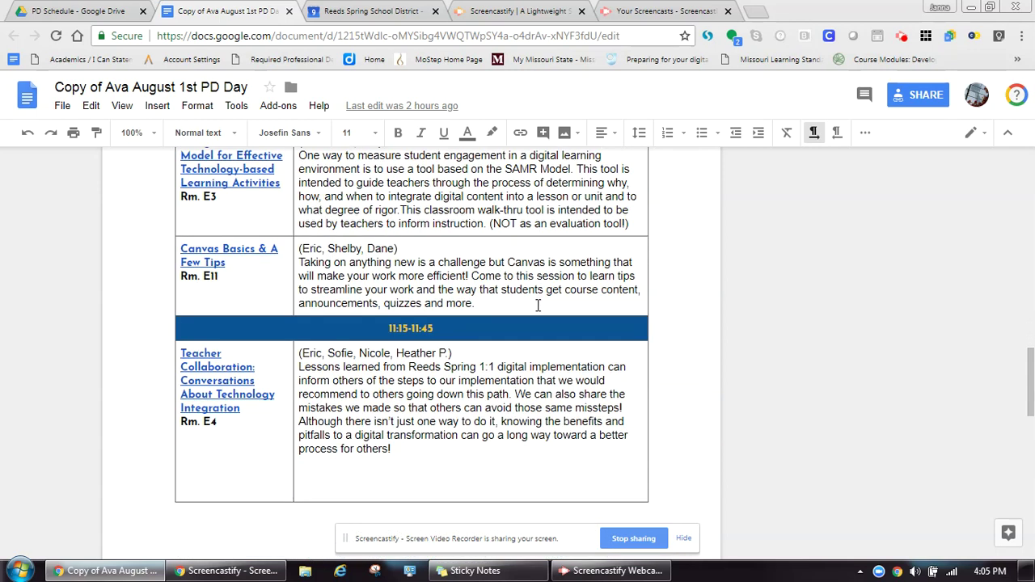
pyautogui.scroll(-1, 538, 304)
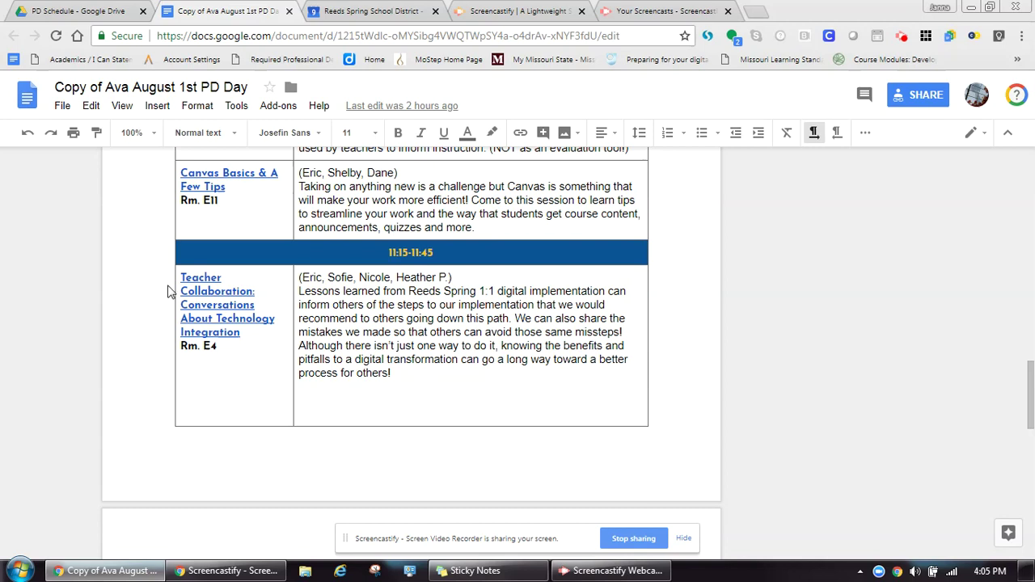
pyautogui.scroll(-1, 173, 293)
# Step: Change 'tim' to 'Tim' in the Student-Centered Classroom facilitator list
pyautogui.click(138, 385)
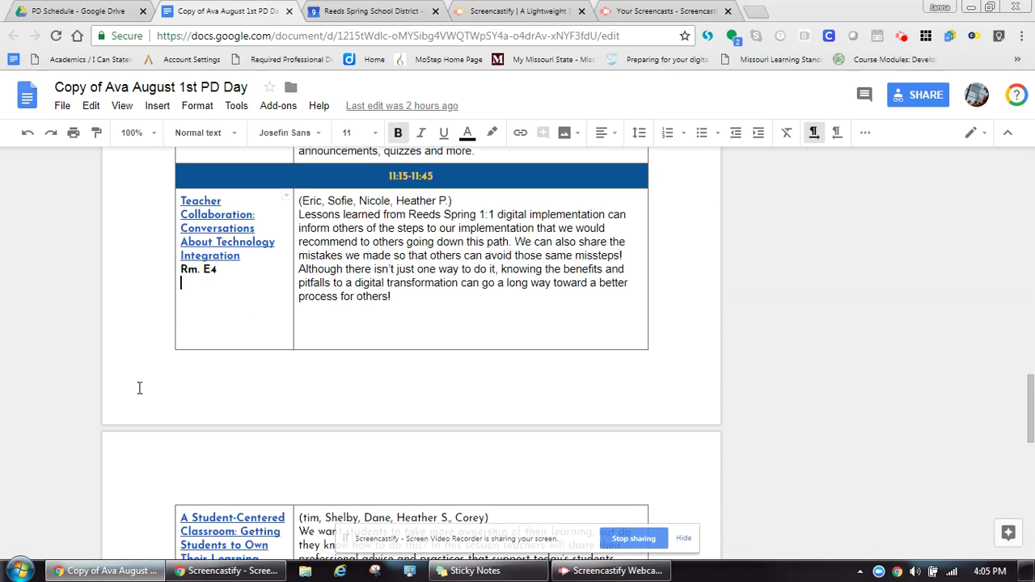
pyautogui.scroll(-2, 140, 395)
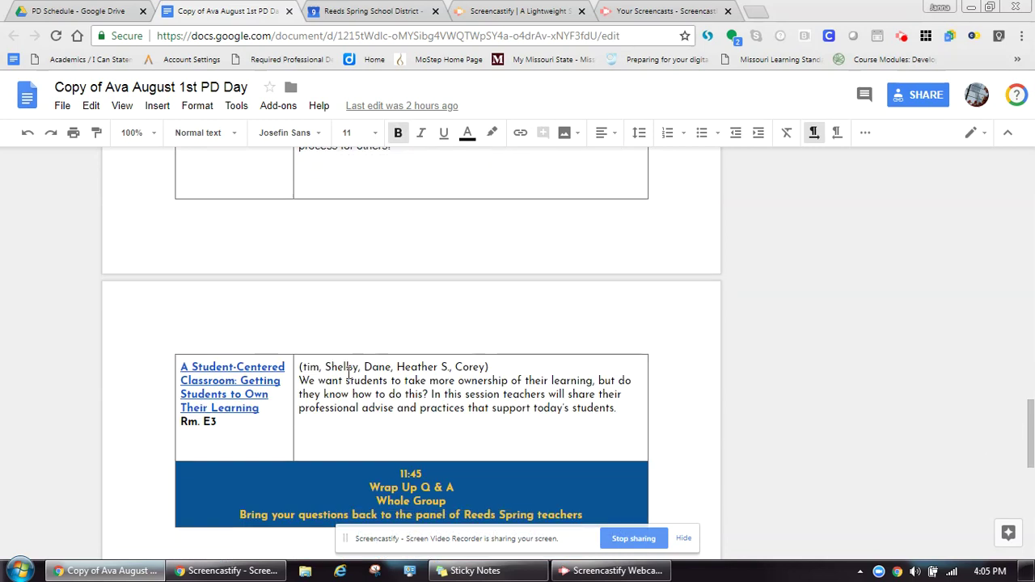
pyautogui.click(308, 372)
pyautogui.press('BackSpace')
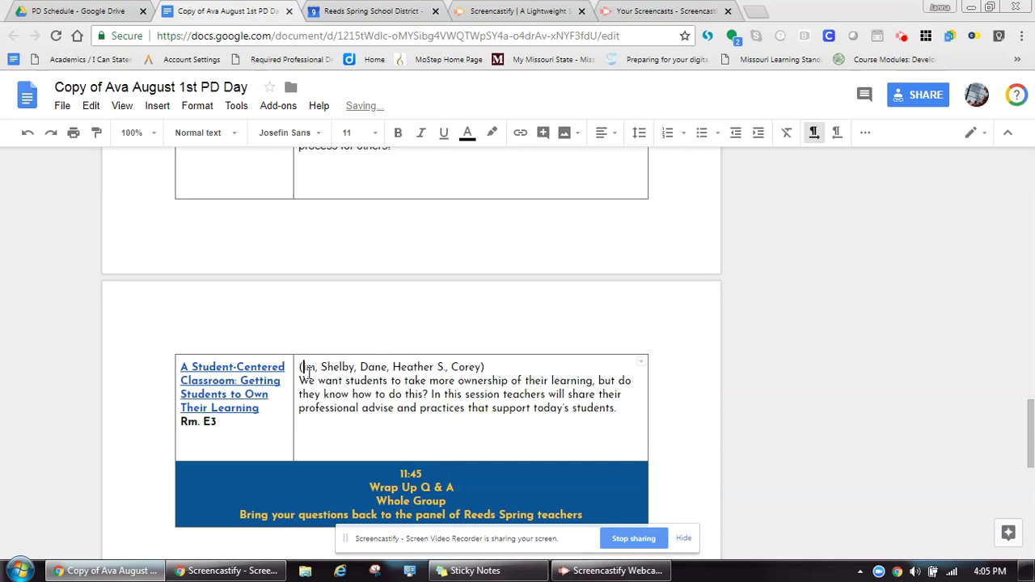
pyautogui.write('Tim')
pyautogui.hotkey('shift', 'Tab')
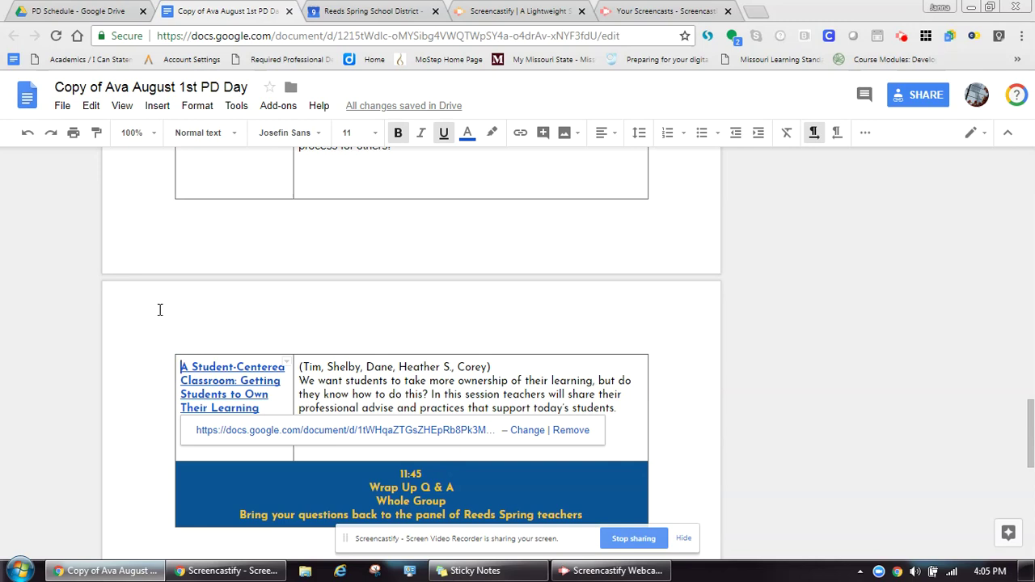
pyautogui.scroll(5, 158, 308)
pyautogui.scroll(3, 154, 307)
pyautogui.scroll(5, 162, 295)
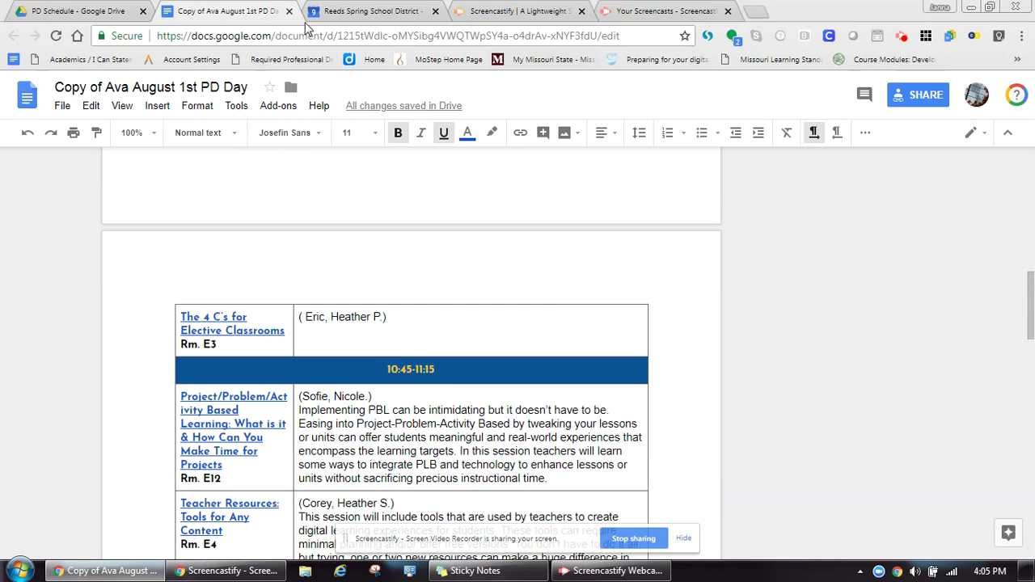
# Step: Close the schedule doc and browse Drive up to Reeds Spring Teachers Resources and its Resources folder
pyautogui.hotkey('ctrl', 'w')
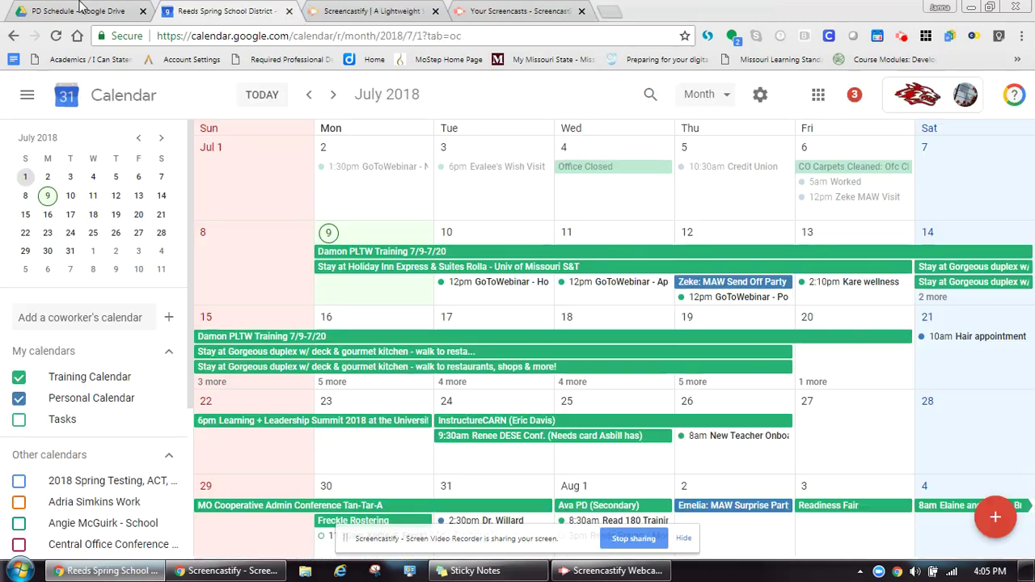
pyautogui.click(86, 16)
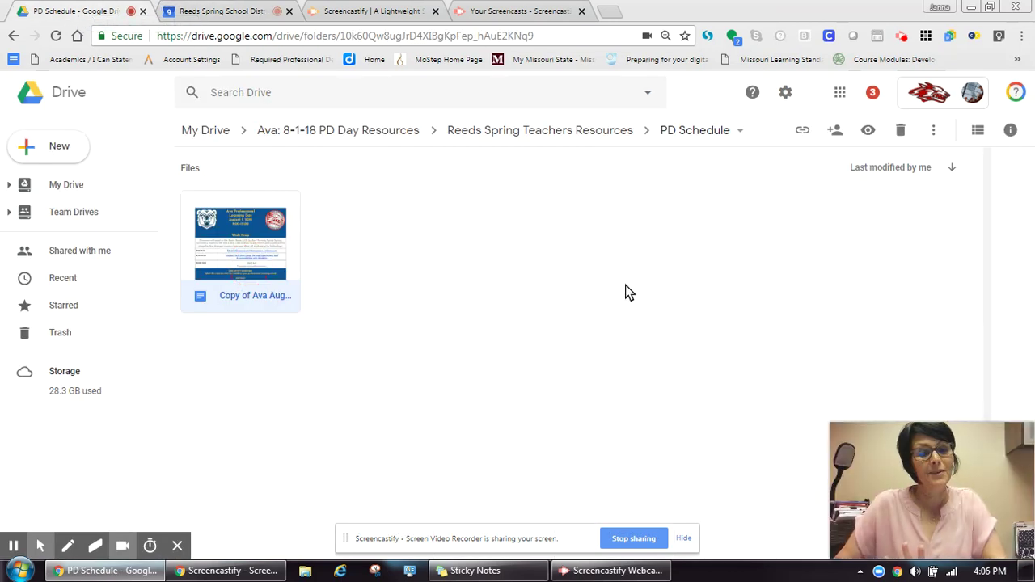
pyautogui.click(561, 131)
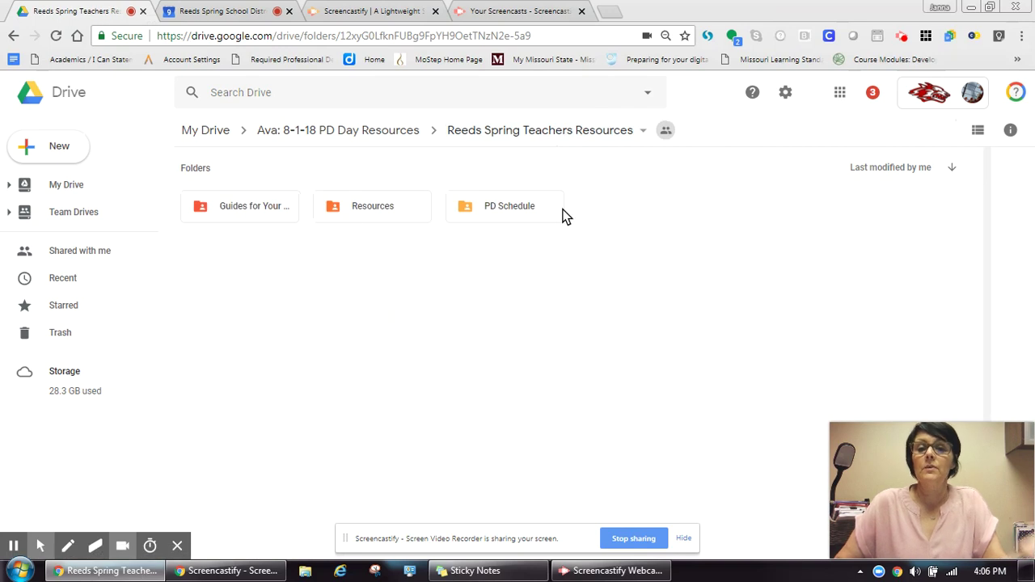
pyautogui.doubleClick(363, 207)
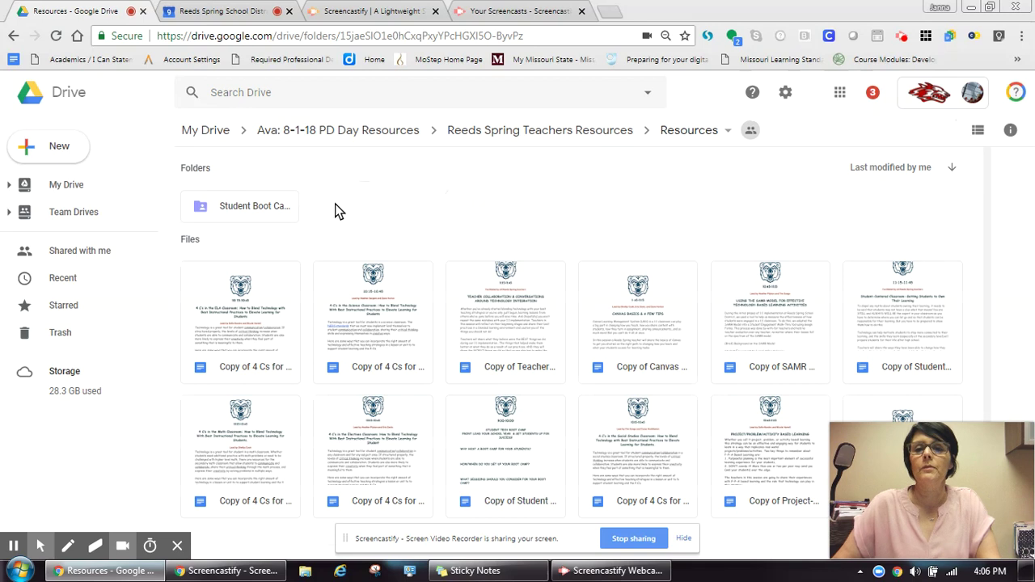
# Step: Go back to Ava: 8-1-18 PD Day Resources, then into Reeds Spring Teachers Resources and Guides for Your Sessions
pyautogui.click(364, 131)
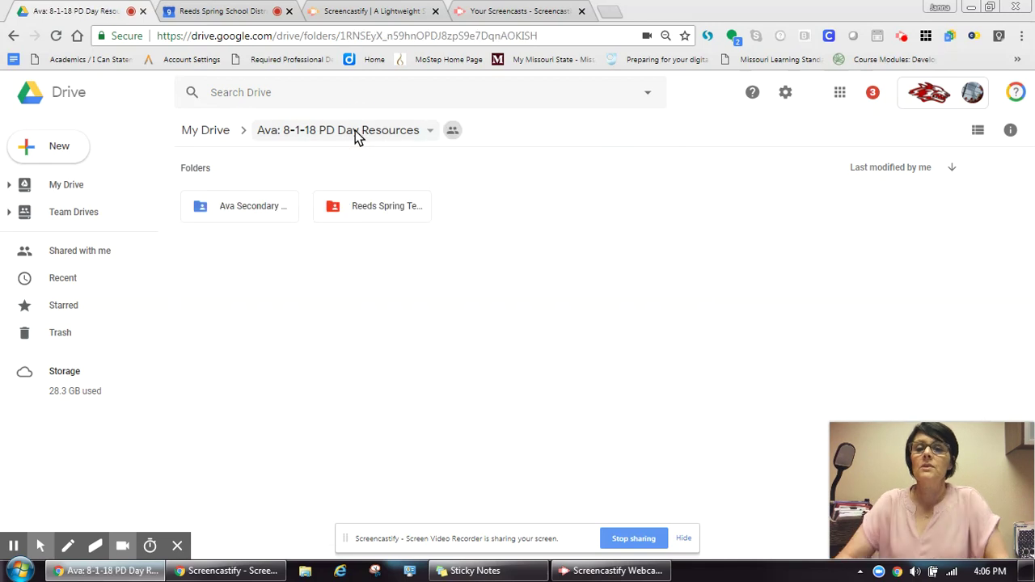
pyautogui.click(397, 211)
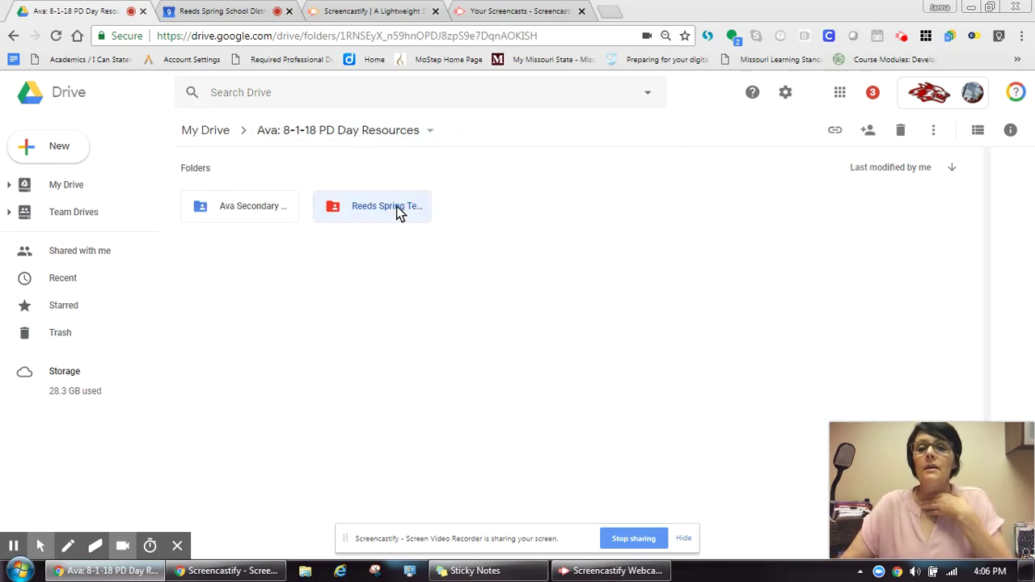
pyautogui.doubleClick(394, 206)
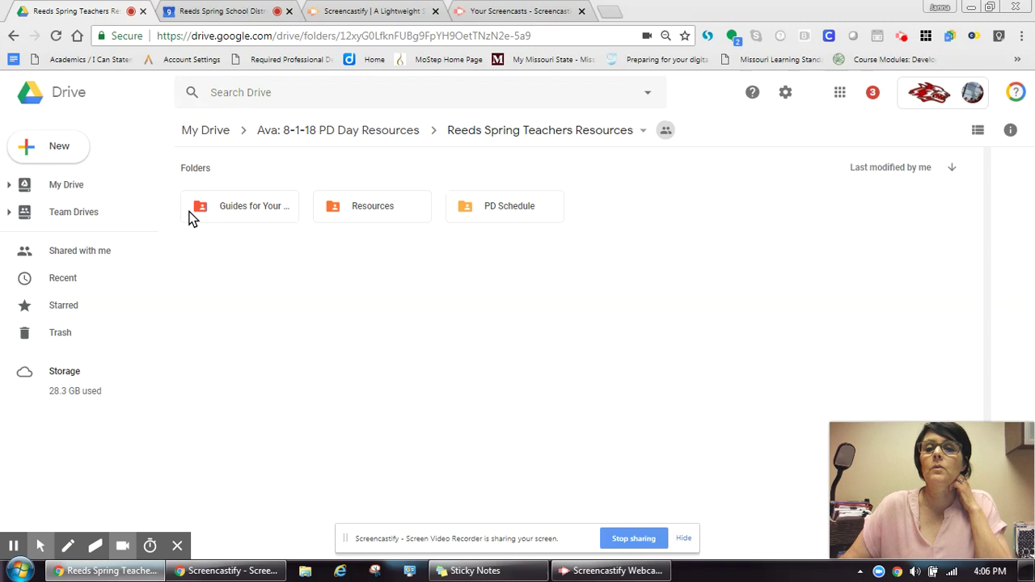
pyautogui.doubleClick(227, 205)
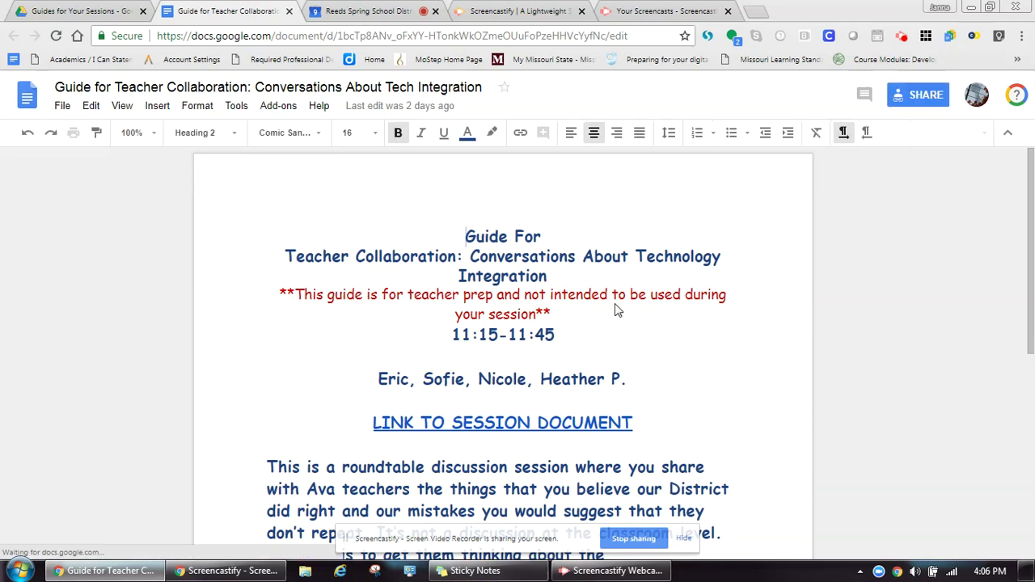
# Step: Open the guide's LINK TO SESSION DOCUMENT and skim the Teacher Collaboration Conversations doc
pyautogui.click(344, 400)
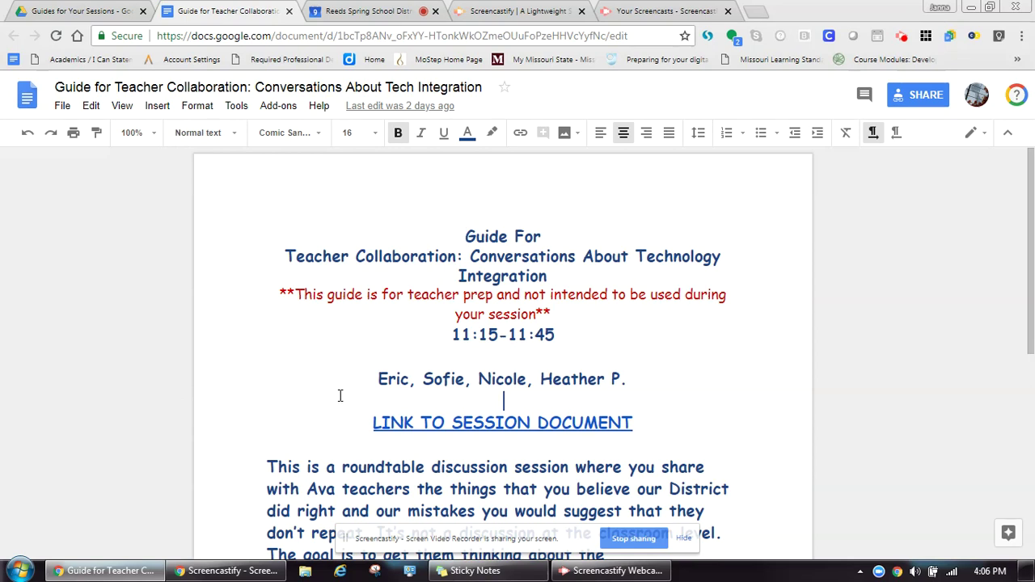
pyautogui.scroll(-1, 340, 395)
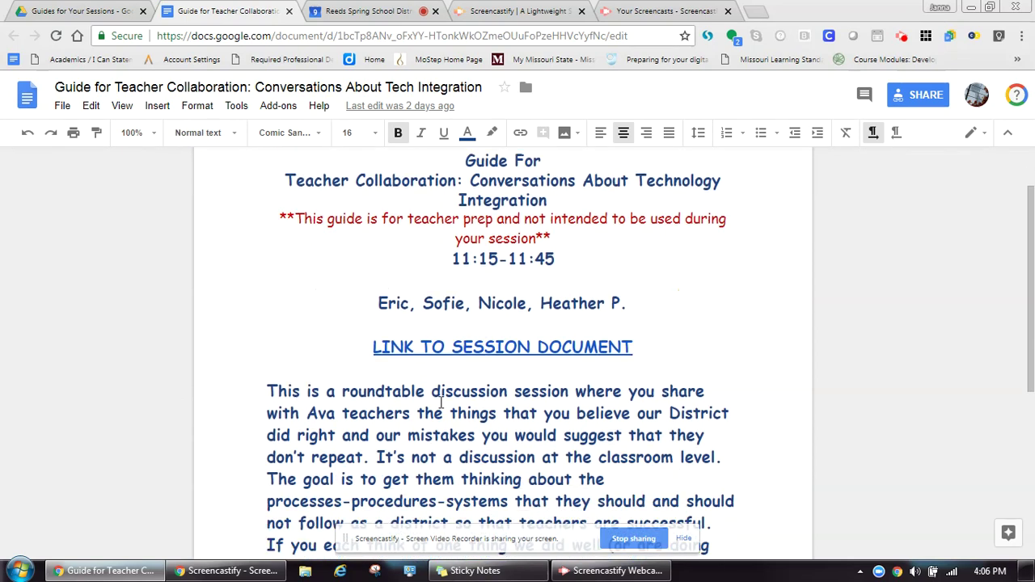
pyautogui.click(494, 347)
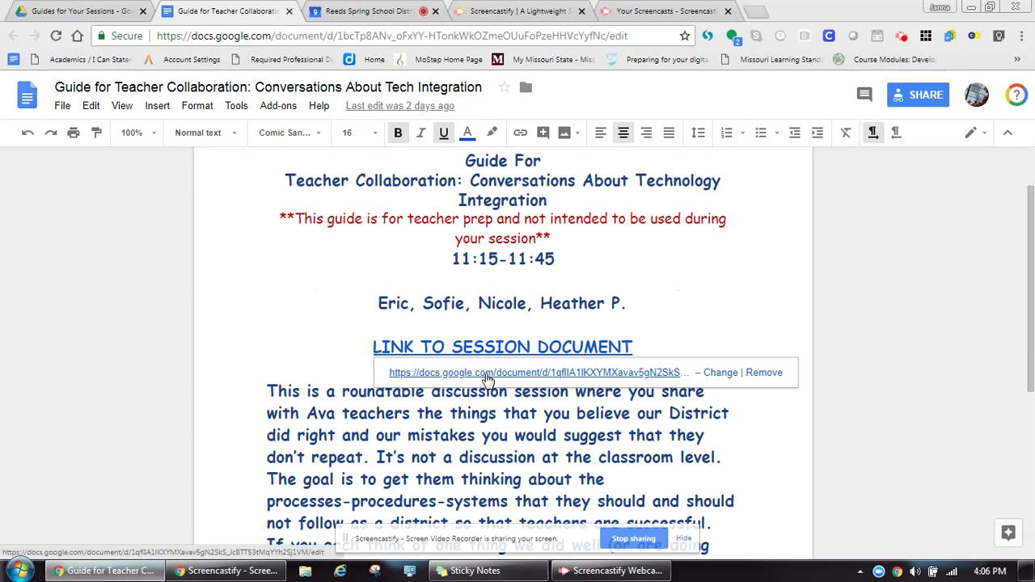
pyautogui.click(488, 374)
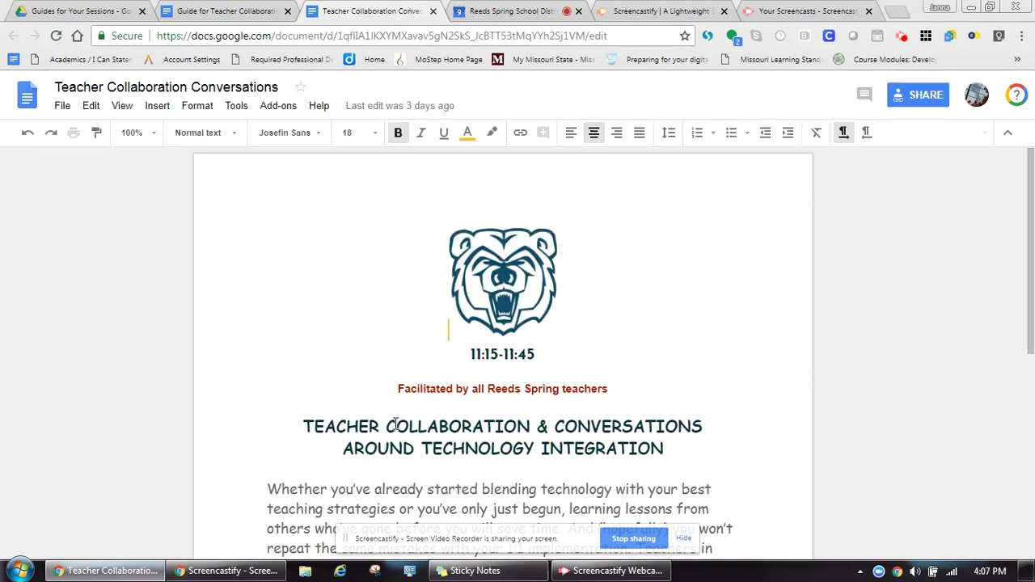
pyautogui.scroll(-4, 376, 402)
pyautogui.scroll(-1, 376, 402)
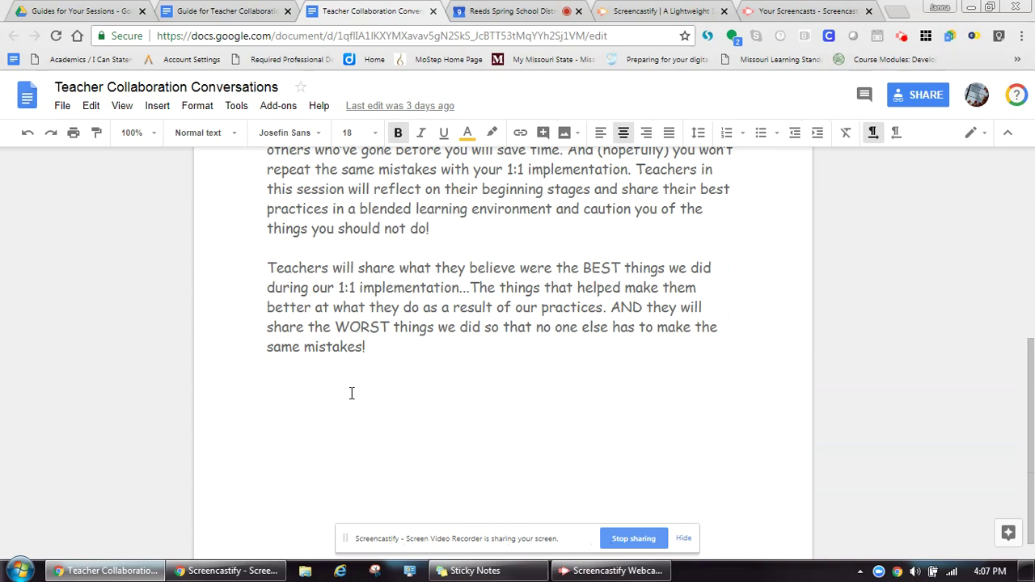
pyautogui.scroll(4, 259, 380)
pyautogui.scroll(1, 243, 377)
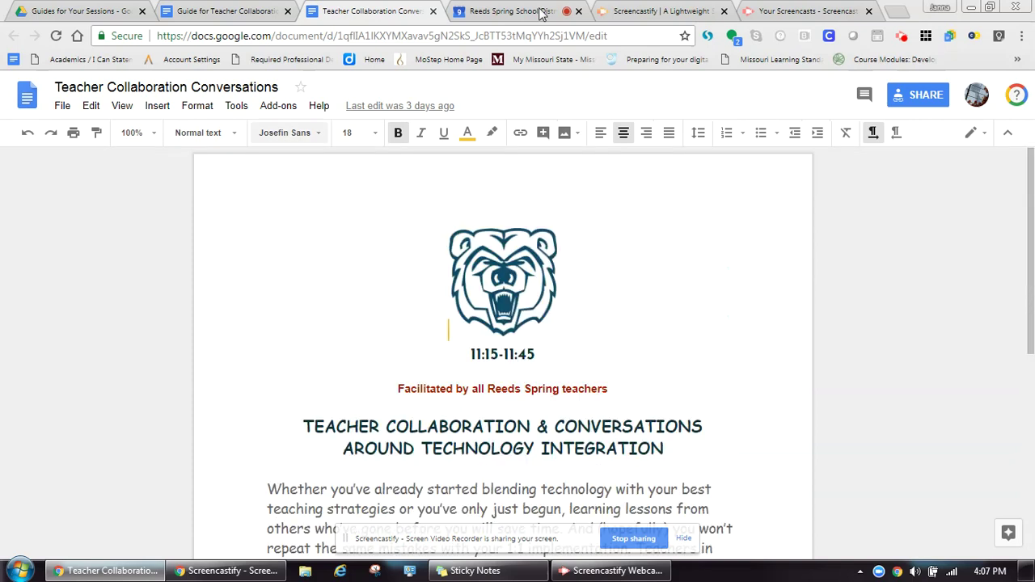
# Step: Close the session doc, scroll the rest of the guide, then close the guide
pyautogui.click(434, 11)
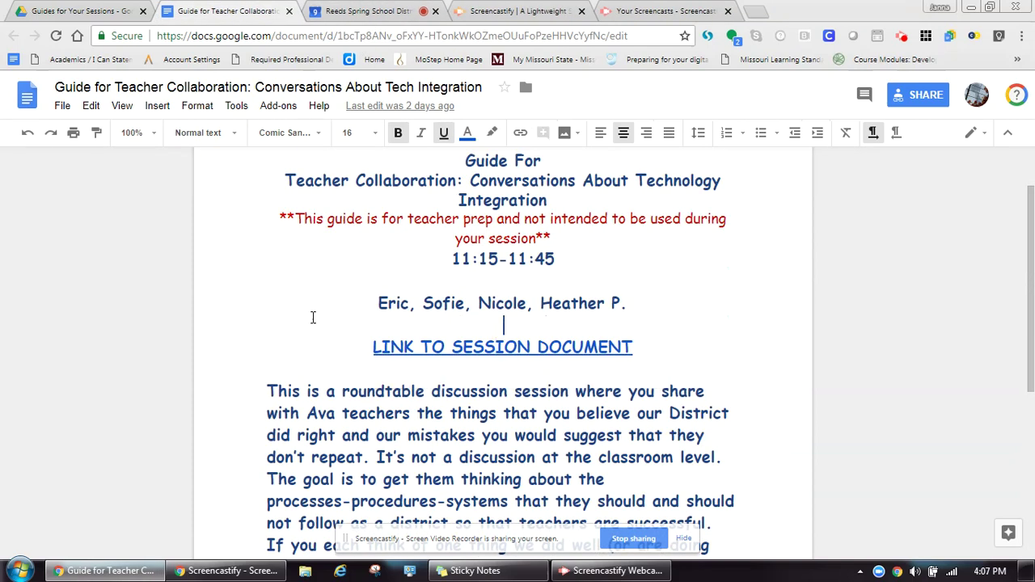
pyautogui.scroll(-2, 425, 437)
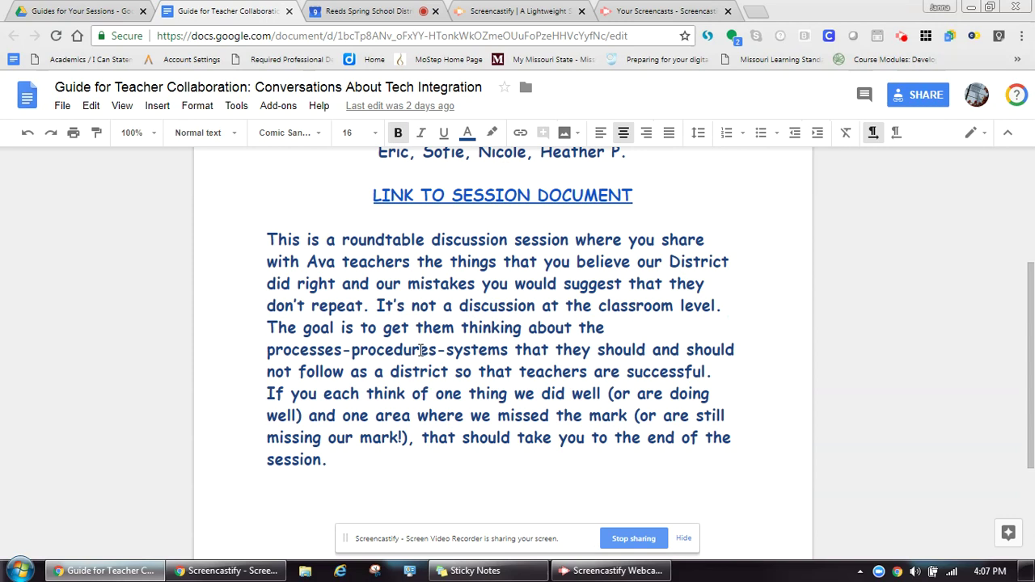
pyautogui.scroll(-2, 422, 351)
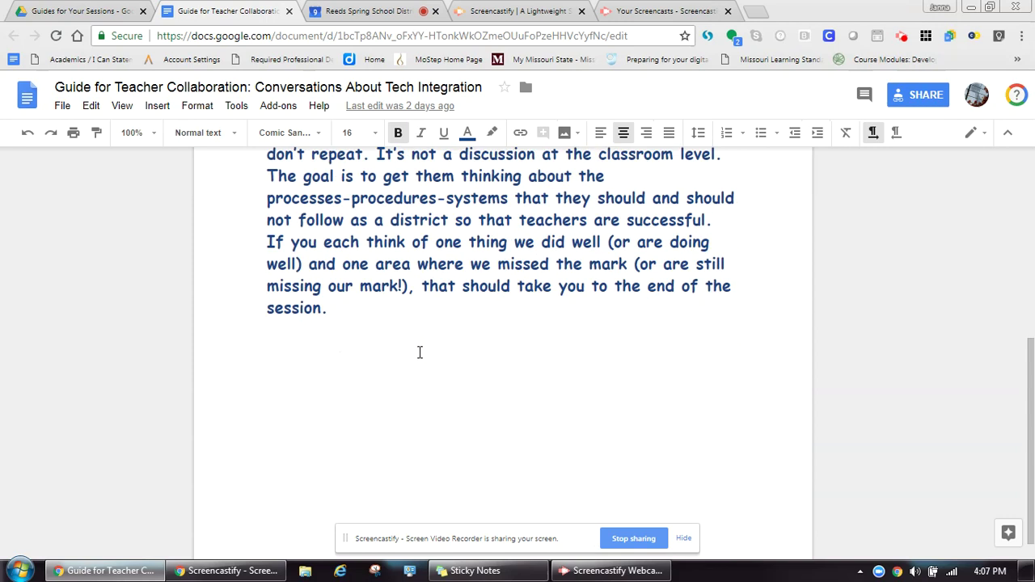
pyautogui.click(290, 11)
# Step: Switch back to the 'Guides for Your Sessions - Google Drive' tab
pyautogui.click(91, 12)
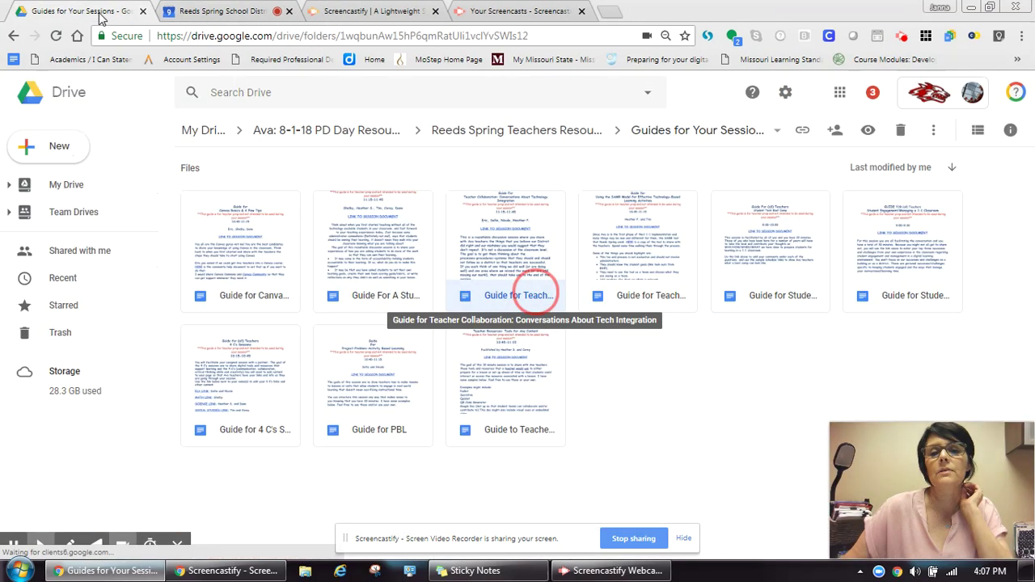